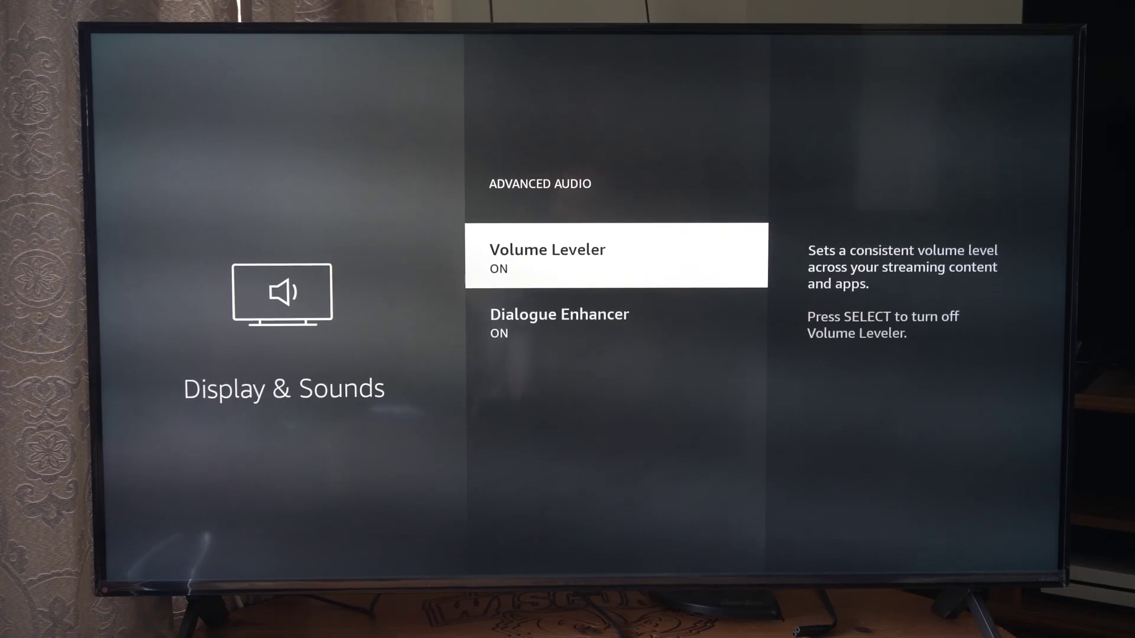
- Exit Advanced Audio to the Home screen, leaving Volume Leveler on
key("Home")
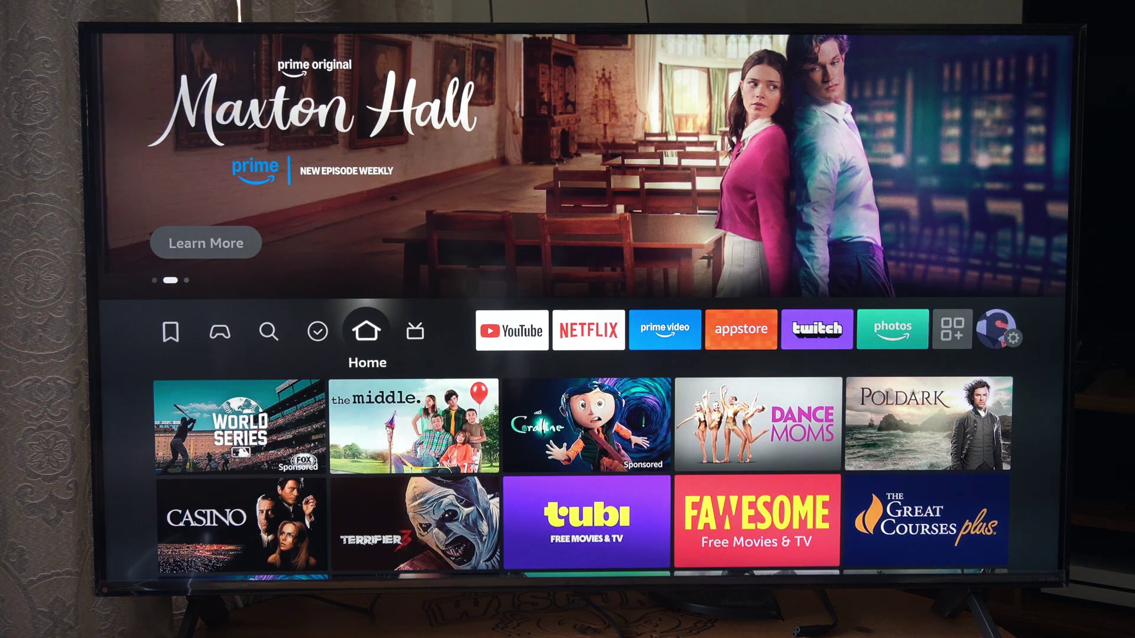
- Go from the Home app row through the Settings grid into Display & Sounds
key("Right")
key("Right")
key("Right")
key("Right")
key("Right")
key("Right")
key("Right")
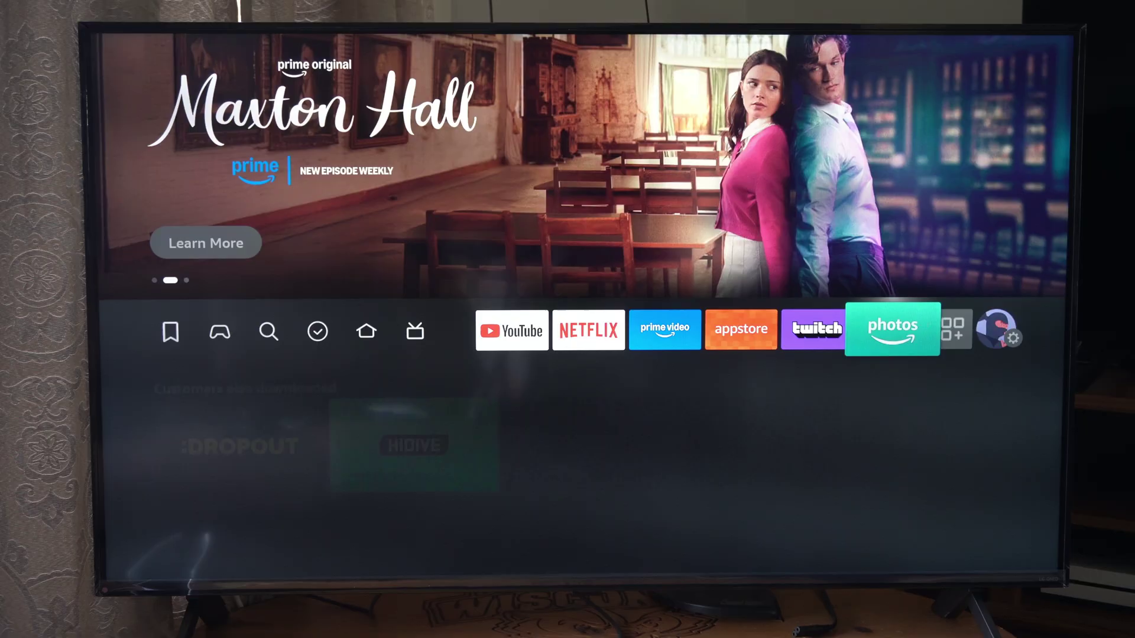
key("Right")
key("Right")
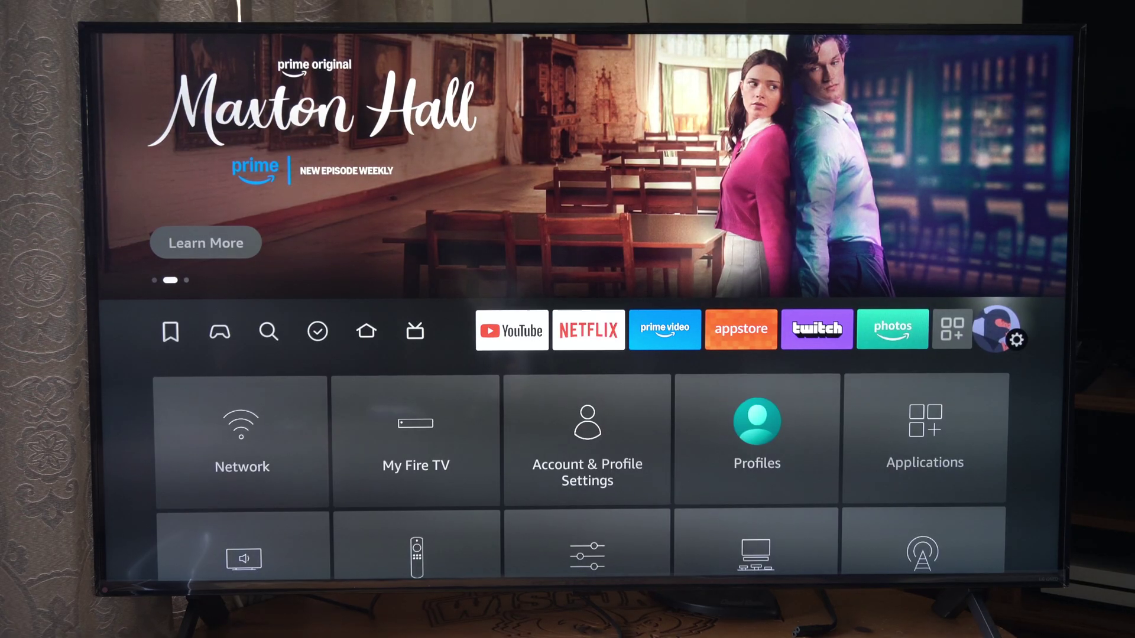
key("Down")
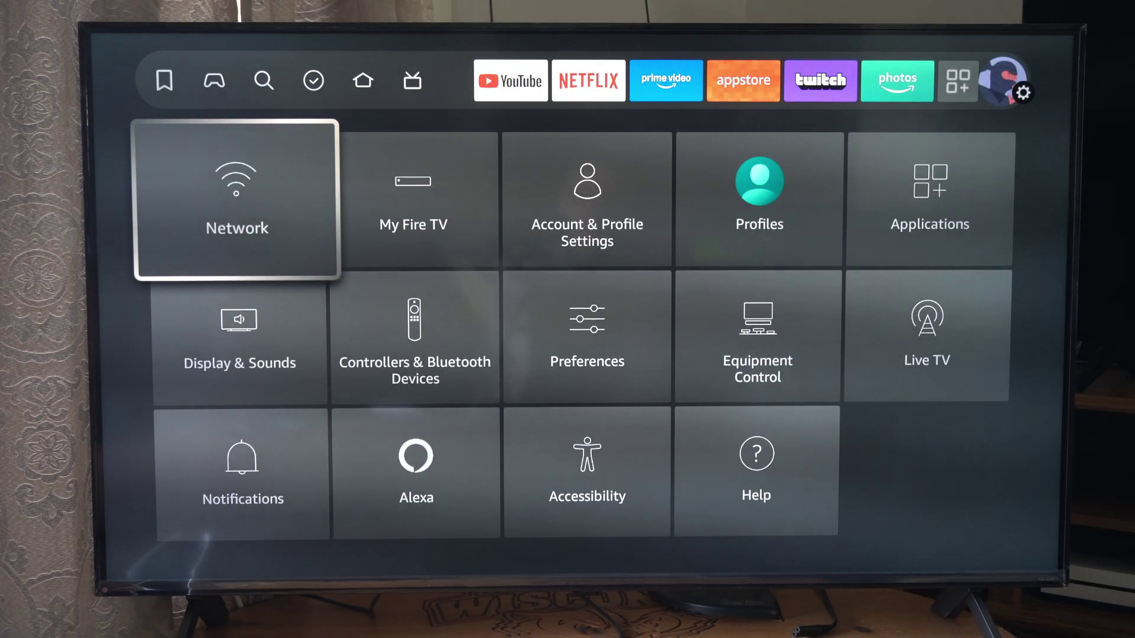
key("Down")
key("Return")
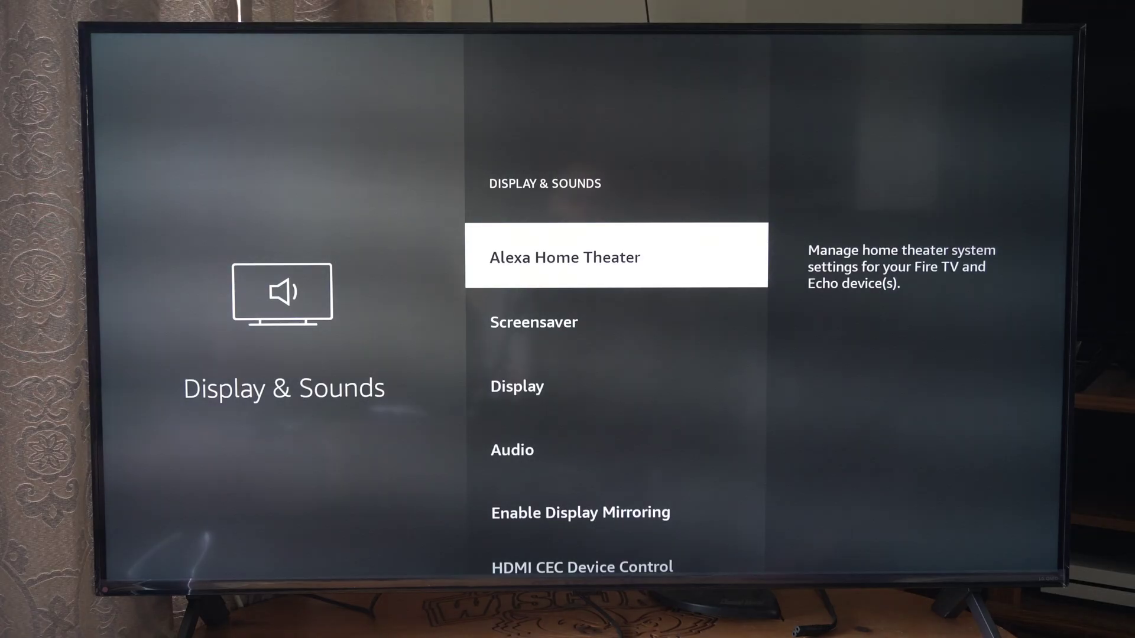
- Enter Audio and reach Advanced Audio, highlighting the Dialogue Enhancer setting
key("Down")
key("Down")
key("Down")
key("Return")
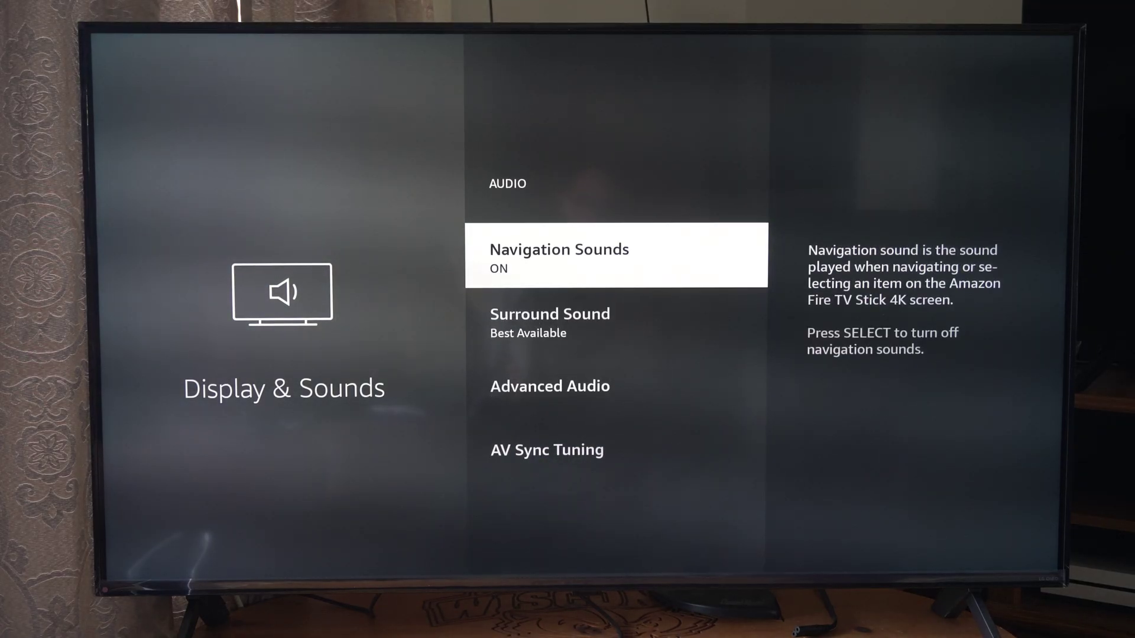
key("Down")
key("Down")
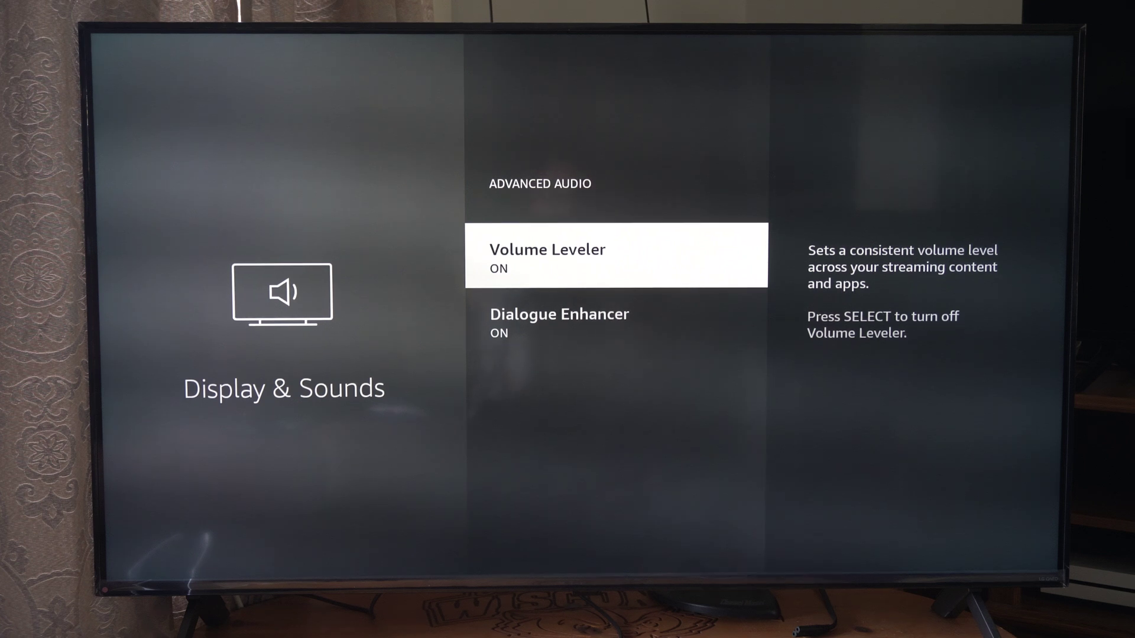
key("Down")
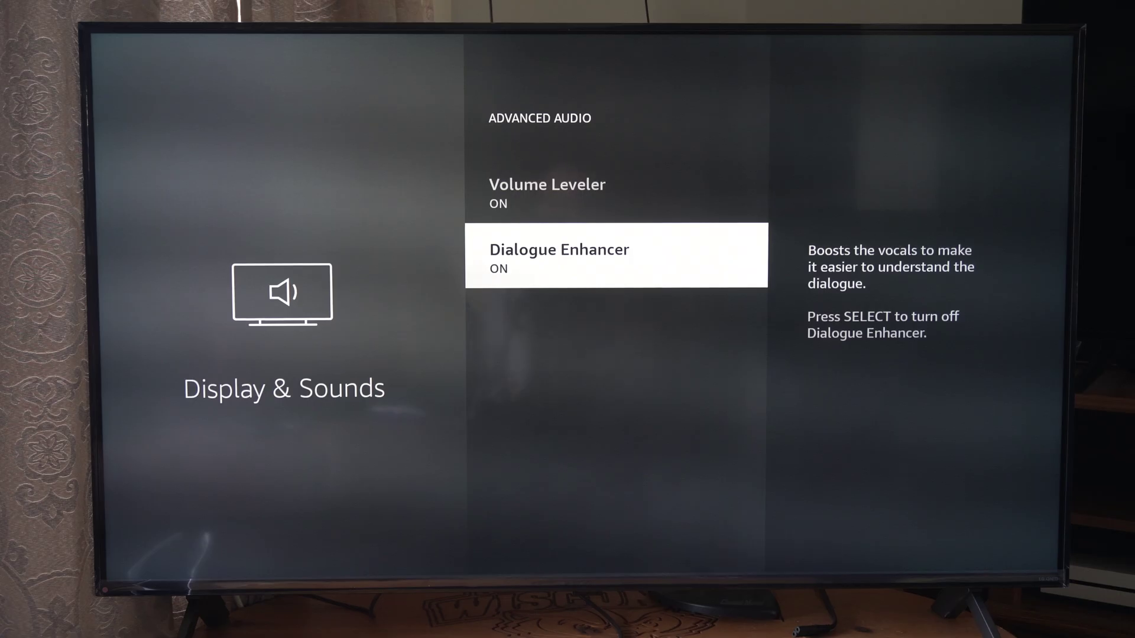
- Verify Volume Leveler and Dialogue Enhancer both read ON, then back out of Advanced Audio
key("Up")
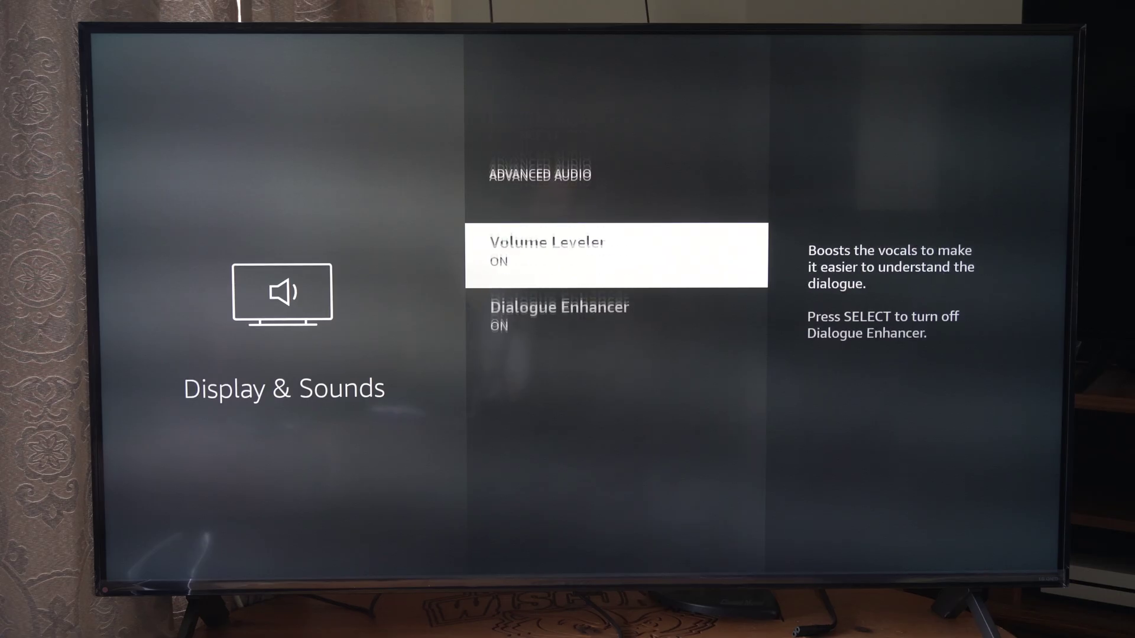
key("Down")
key("Up")
key("Down")
key("Up")
key("Down")
key("Up")
key("Down")
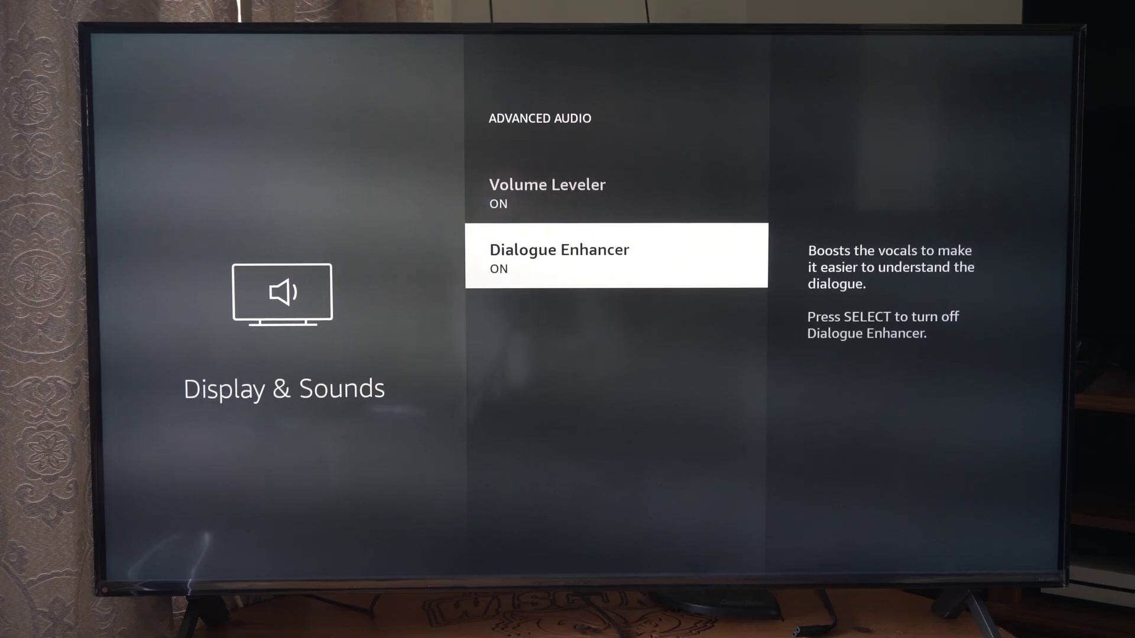
key("Escape")
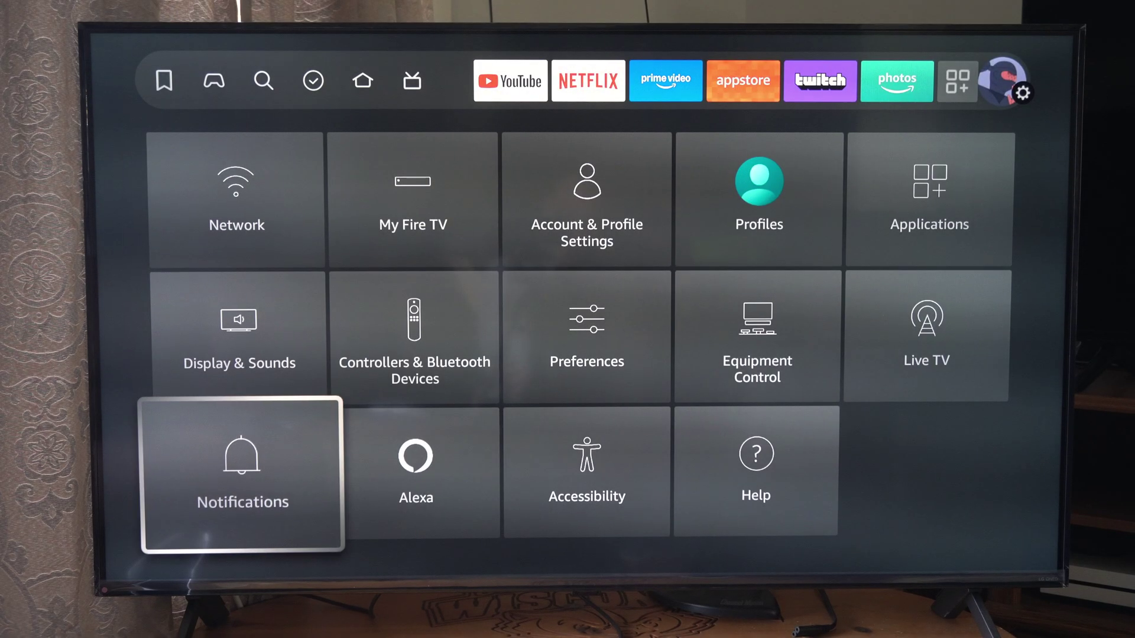
- Move across the settings tiles to Applications, then up to the Home banner
key("Right")
key("Up")
key("Right")
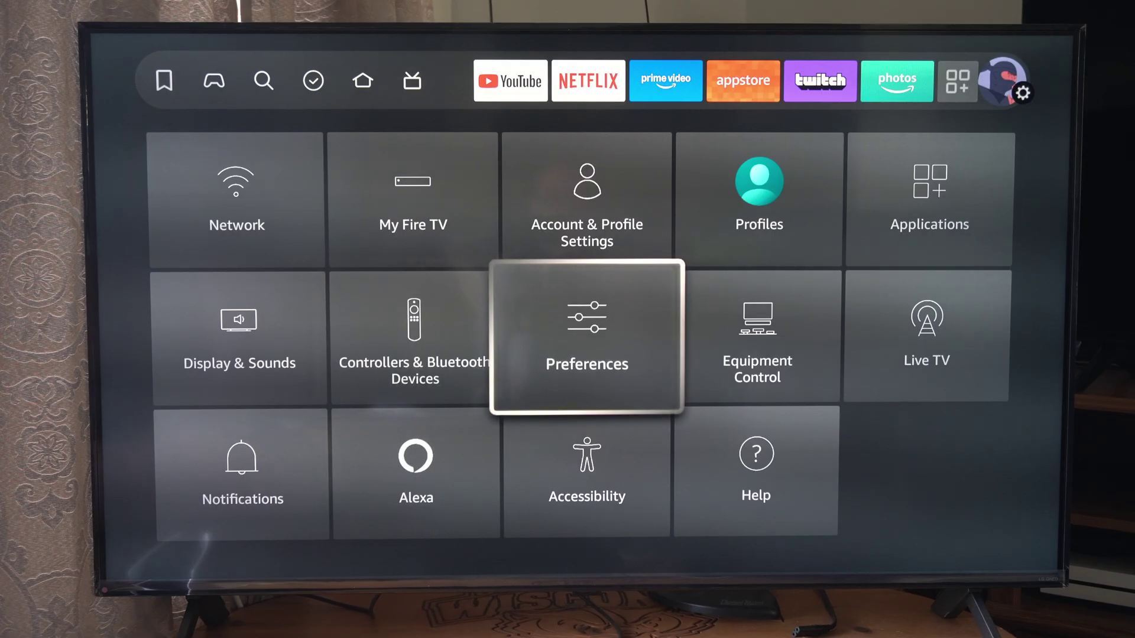
key("Right")
key("Up")
key("Right")
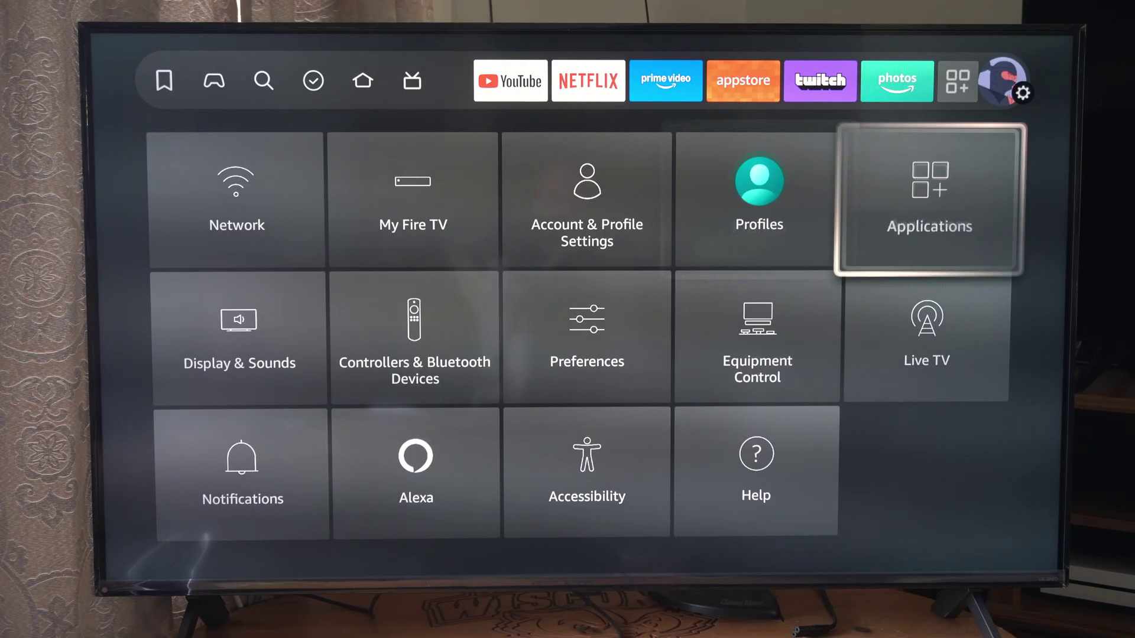
key("Up")
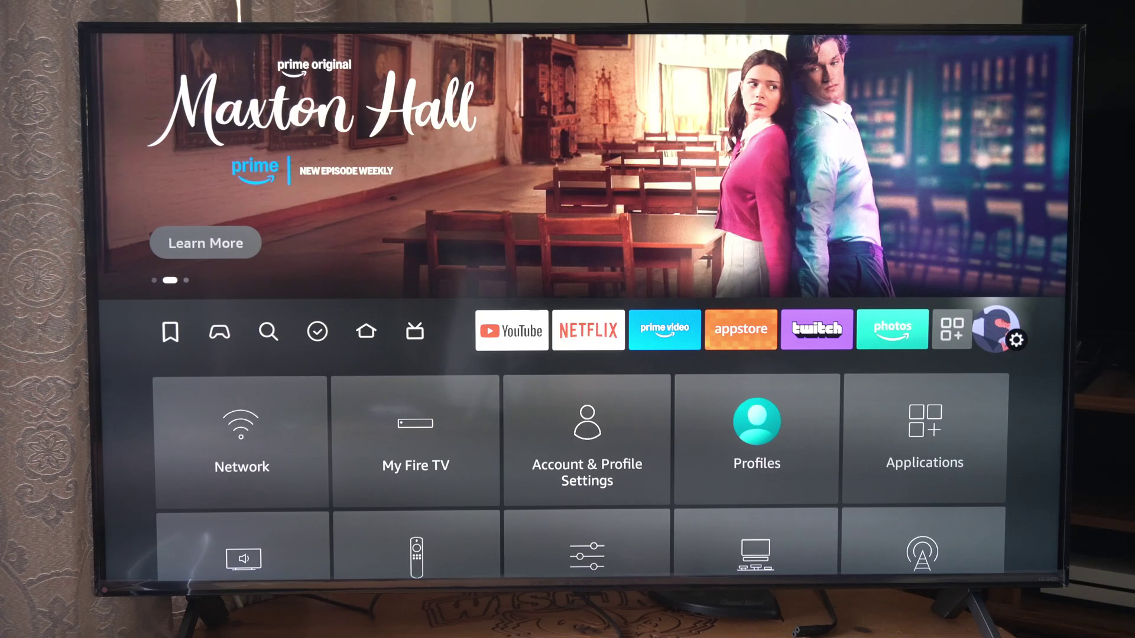